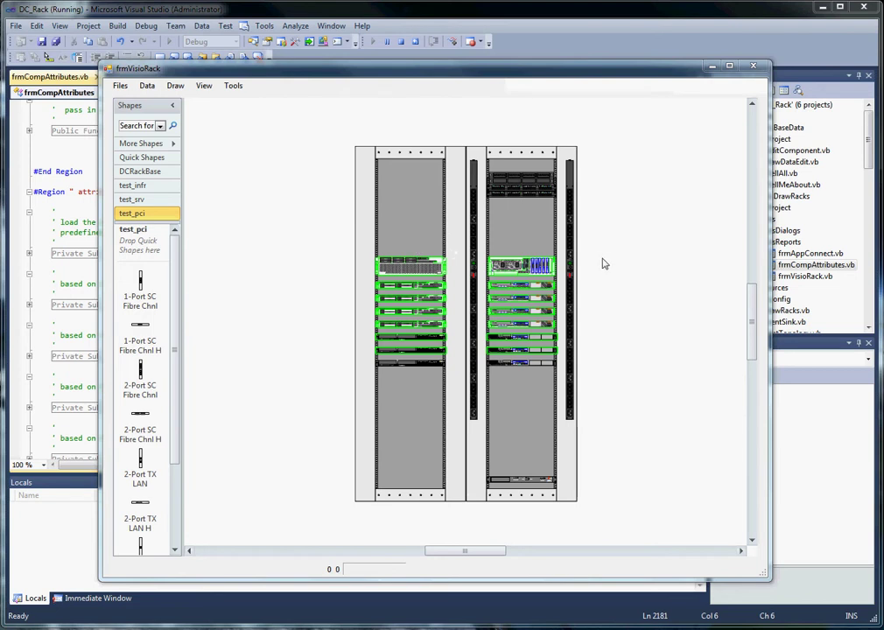
pyautogui.scroll(1, 464, 315)
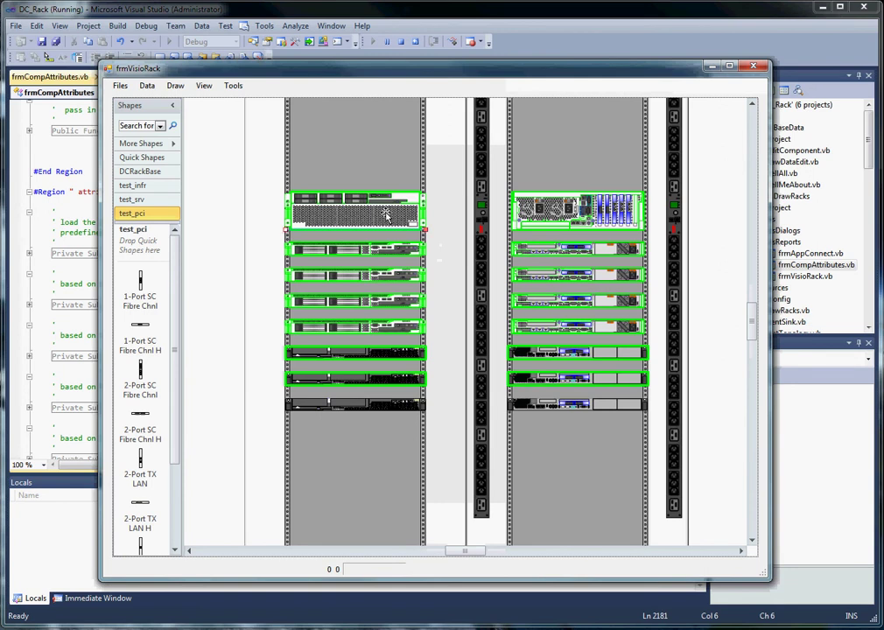
pyautogui.click(554, 213)
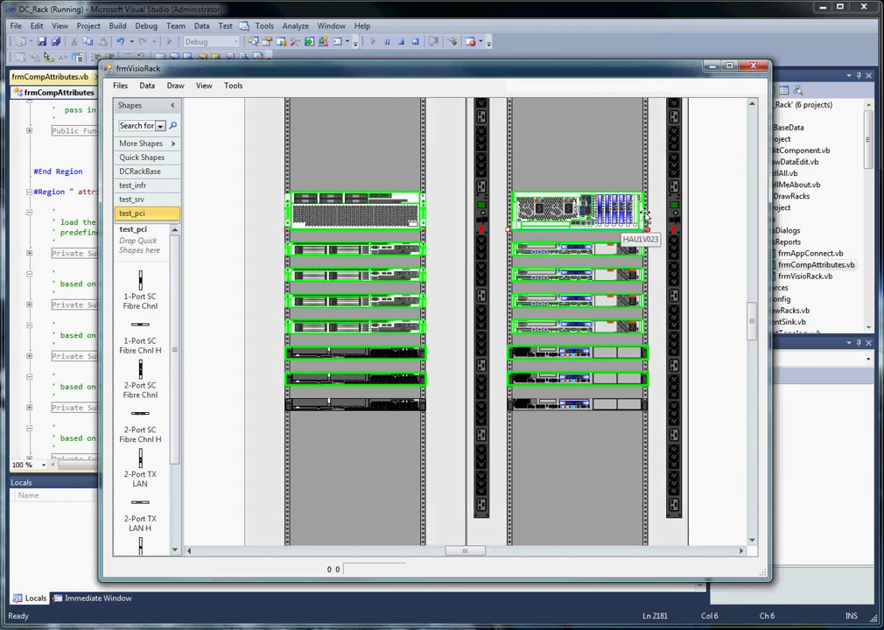
pyautogui.rightClick(547, 213)
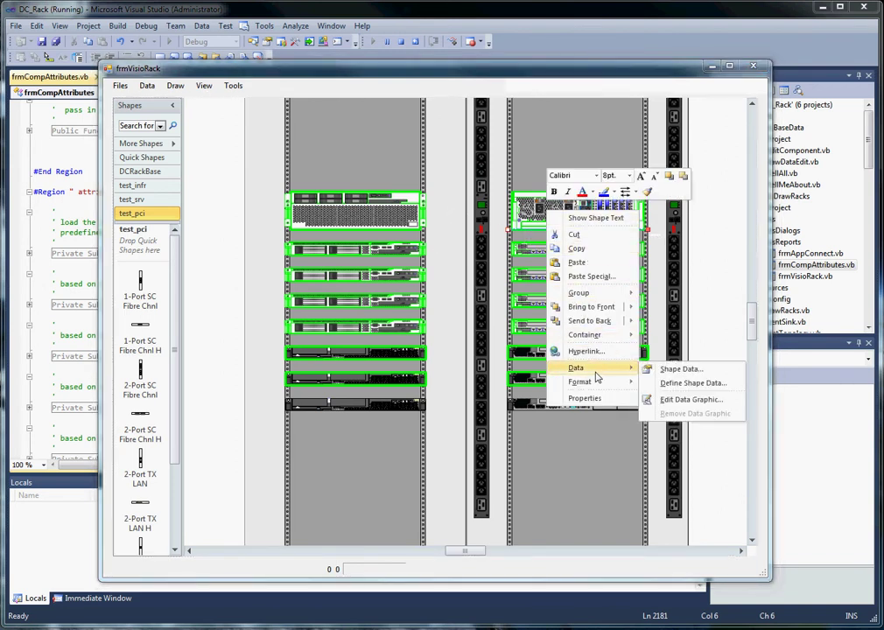
pyautogui.moveTo(577, 368)
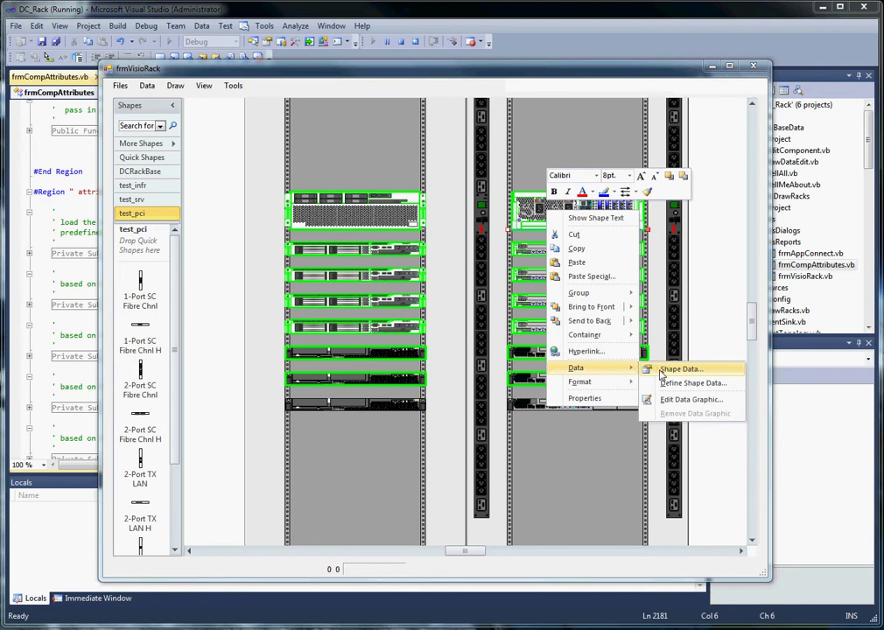
pyautogui.click(661, 371)
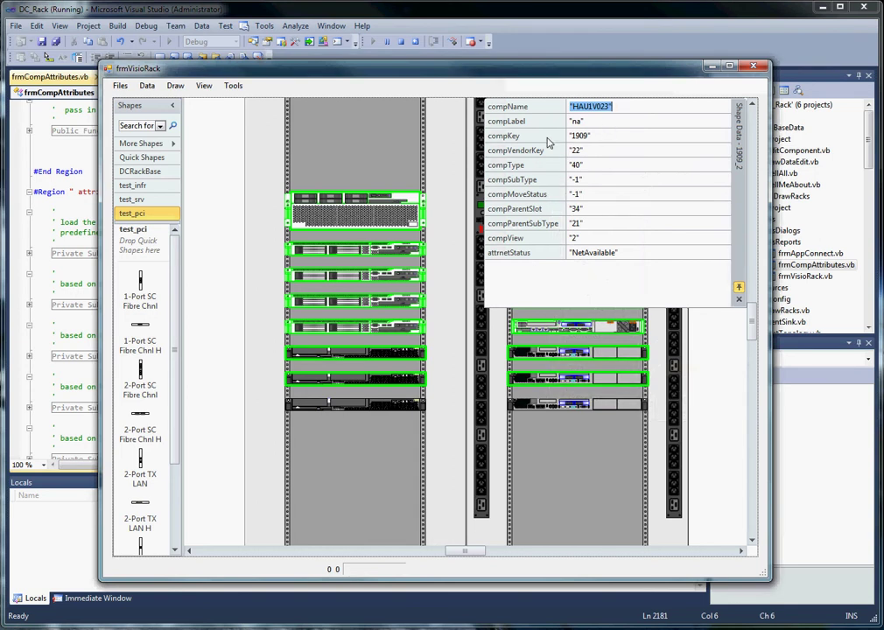
pyautogui.click(738, 301)
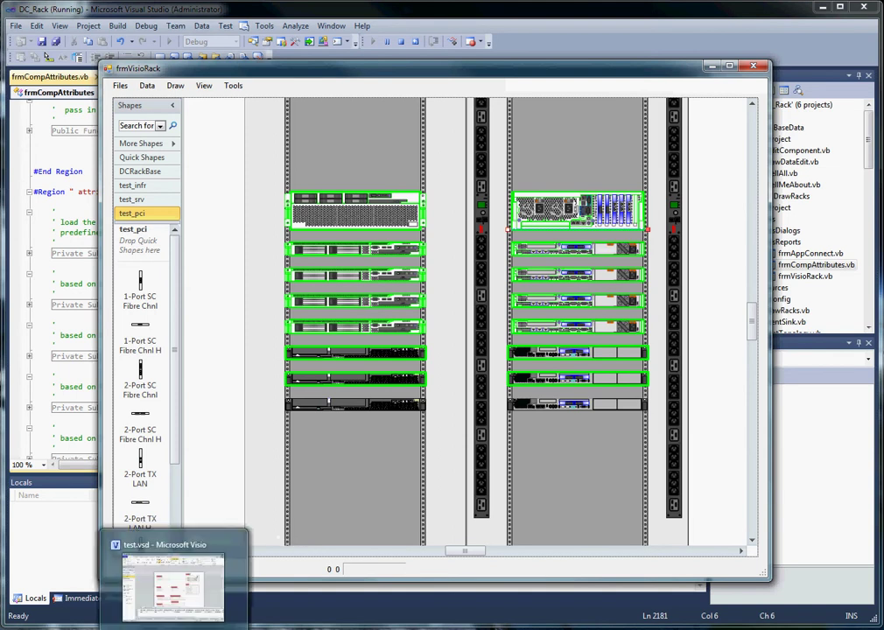
# Step: In SSMS, highlight tblAttrOperatingSystem, tblAttrApplications and tblAttrVirtualHost in the ComponentOS diagram
pyautogui.click(261, 619)
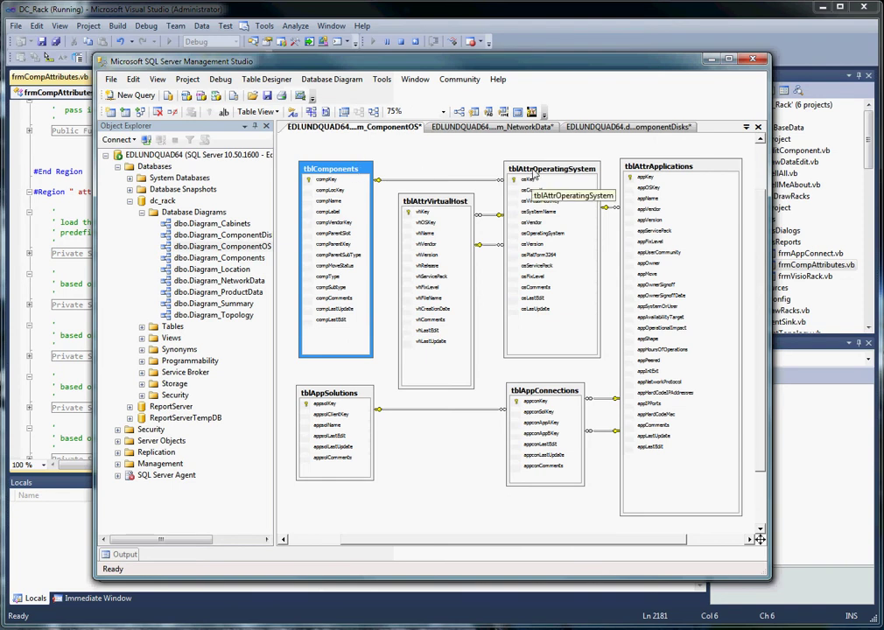
pyautogui.click(534, 172)
pyautogui.click(627, 179)
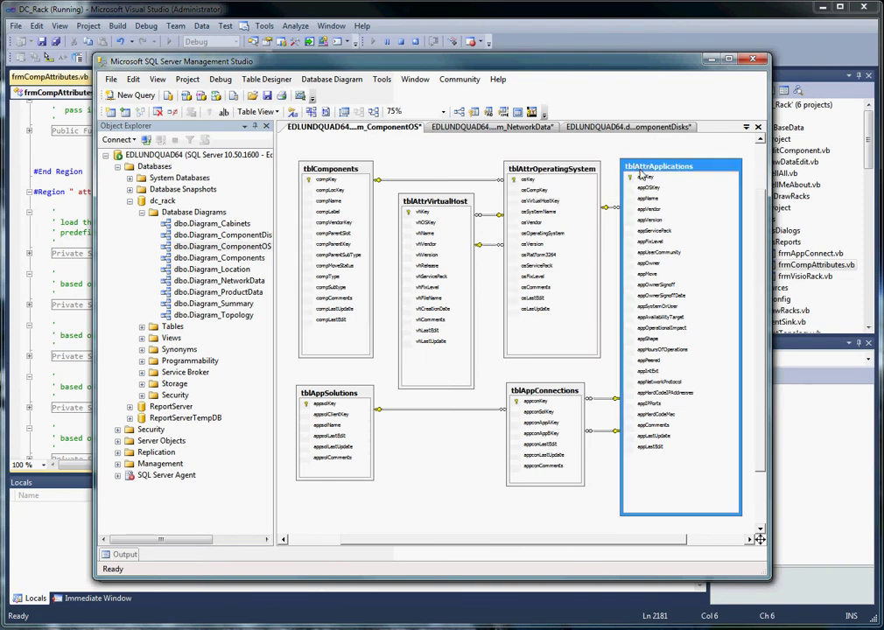
pyautogui.click(448, 203)
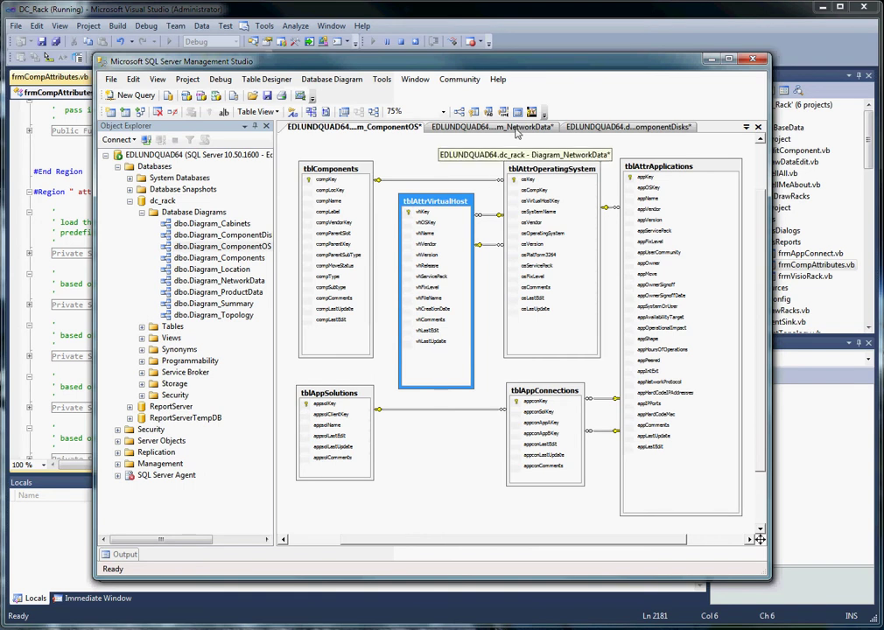
# Step: Show the NetworkData diagram and highlight its tblAttrNetwork and tblAttrPortData tables
pyautogui.click(516, 130)
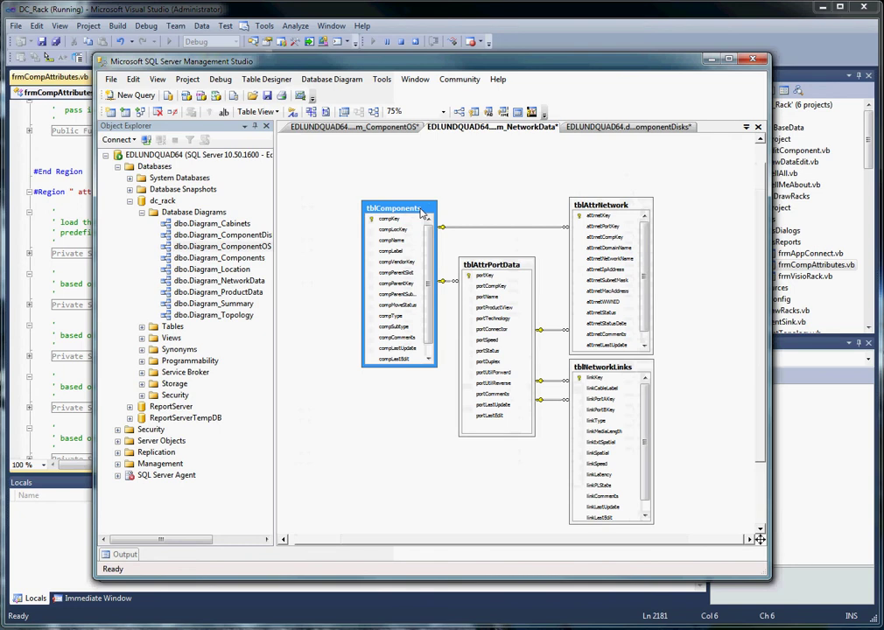
pyautogui.click(588, 229)
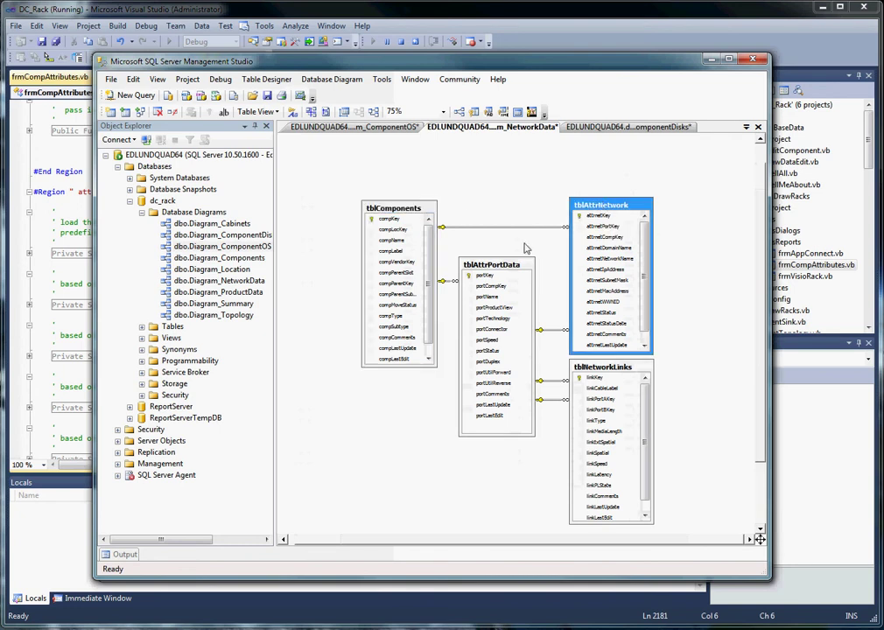
pyautogui.click(507, 267)
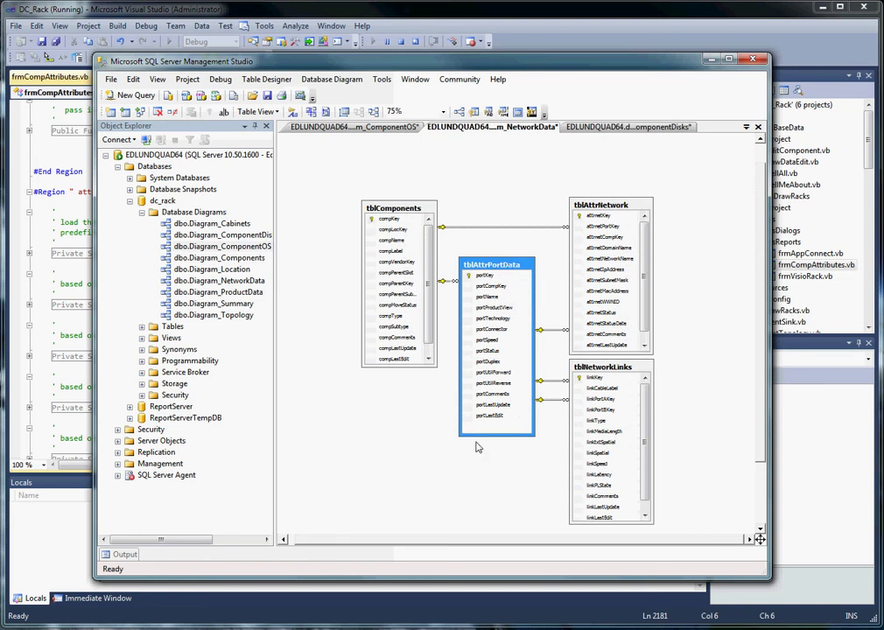
# Step: Show the ComponentDisks diagram and highlight tblAttrDiskPhysical, tblAttrDiskLogical and tblAttrExternalStorage
pyautogui.click(634, 129)
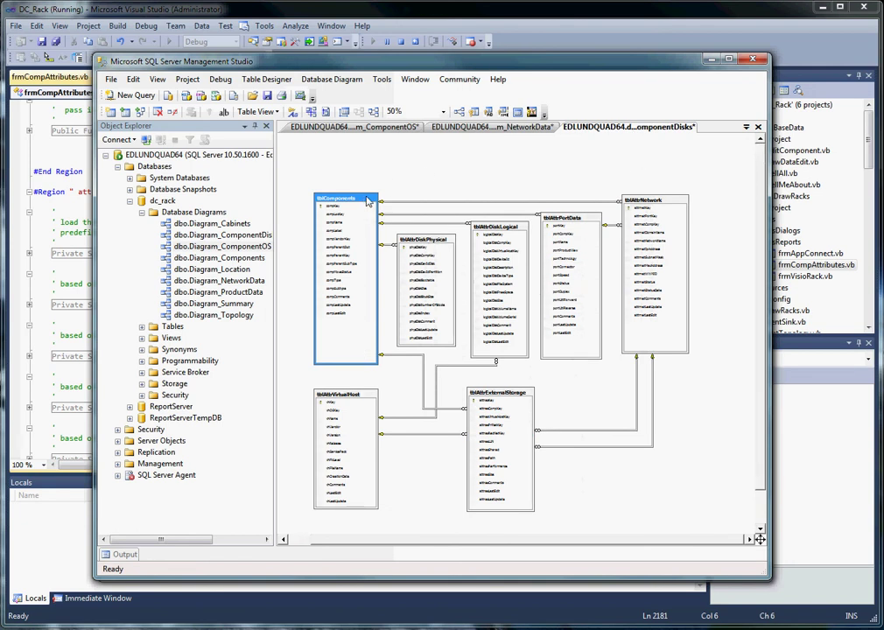
pyautogui.click(434, 240)
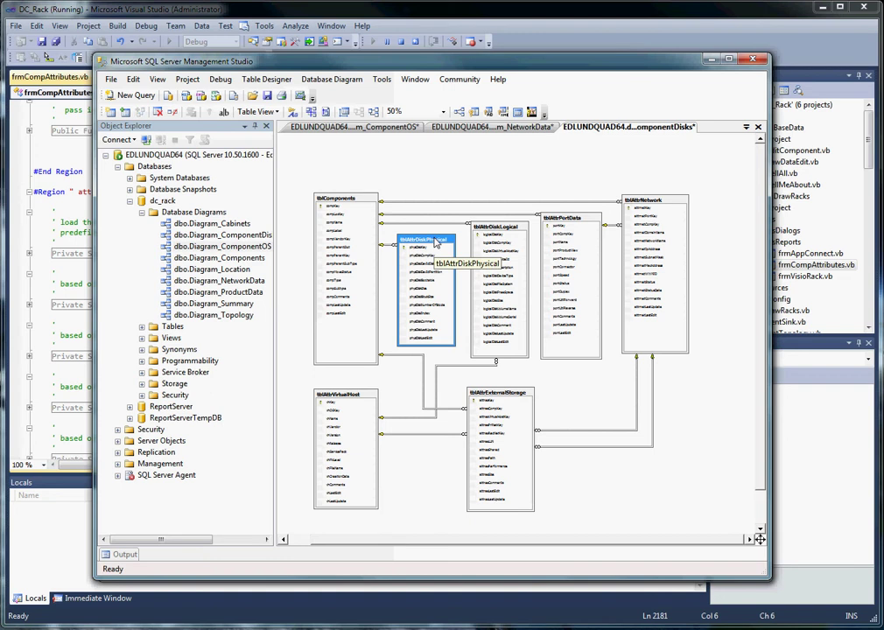
pyautogui.click(496, 229)
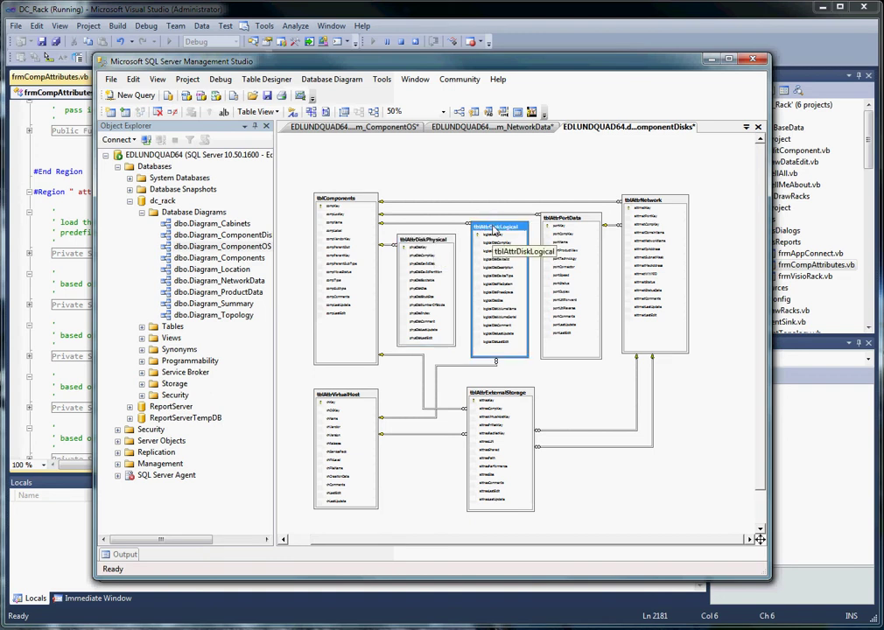
pyautogui.click(502, 394)
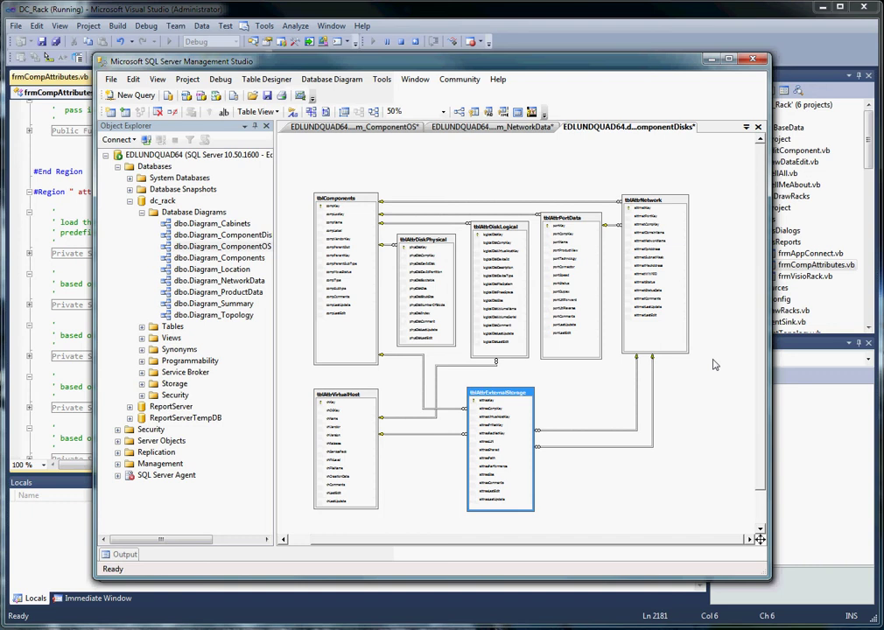
# Step: Back in frmVisioRack, open the Data > TellAll attributes page for top server HAU1V023
pyautogui.click(710, 60)
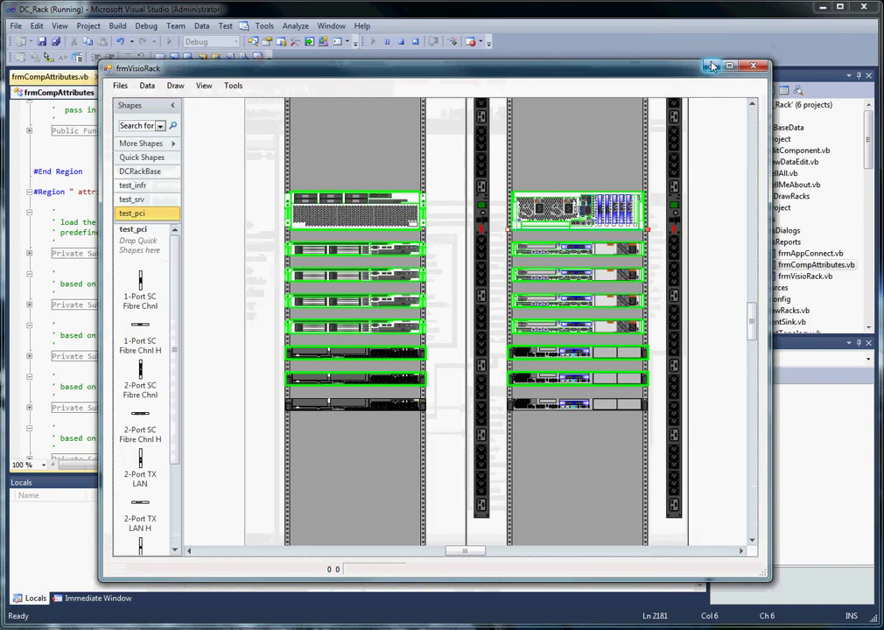
pyautogui.click(397, 193)
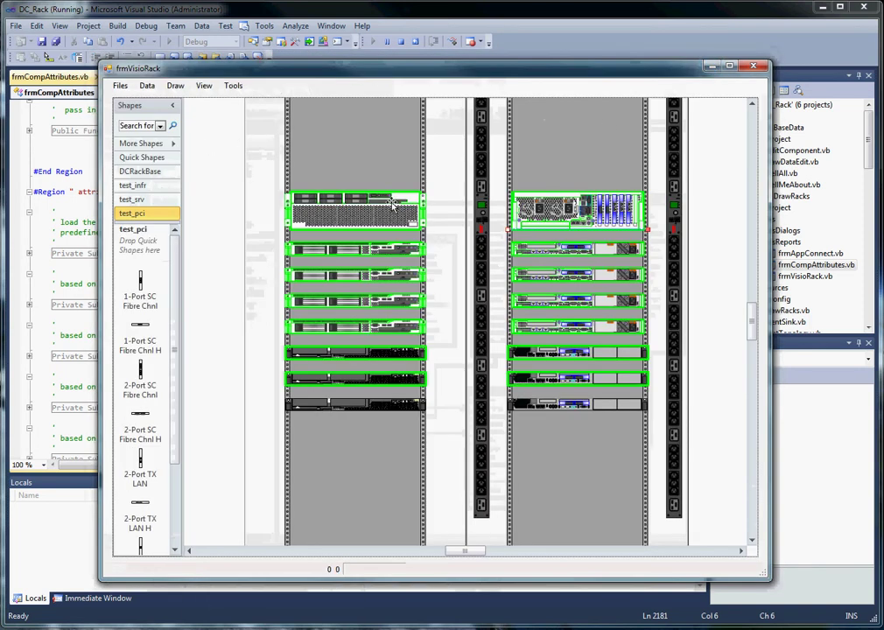
pyautogui.click(153, 87)
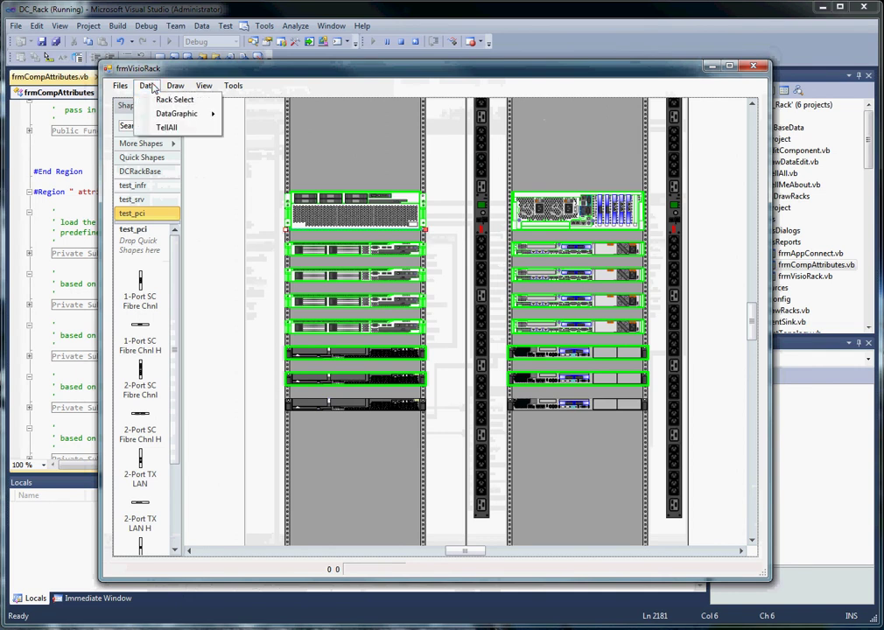
pyautogui.click(186, 131)
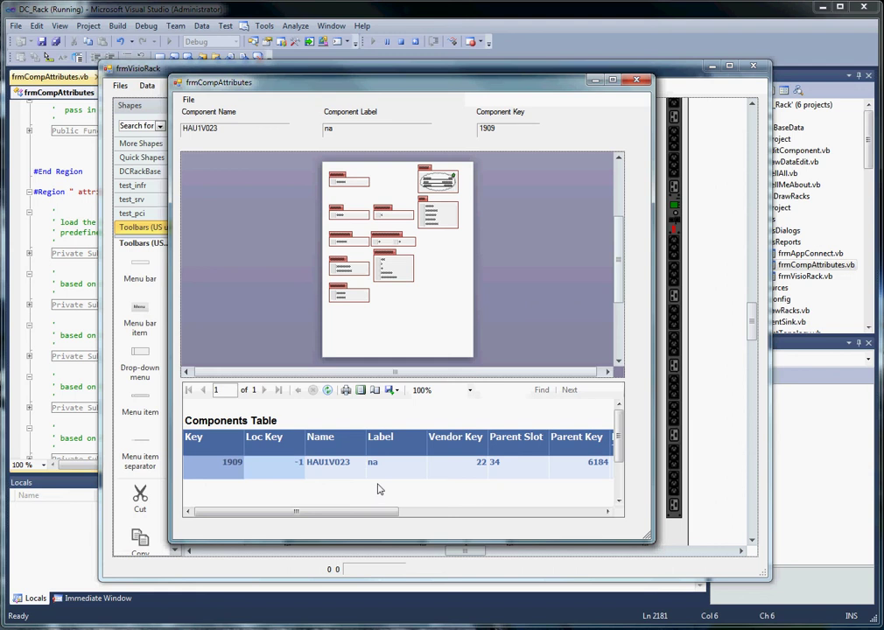
pyautogui.click(392, 393)
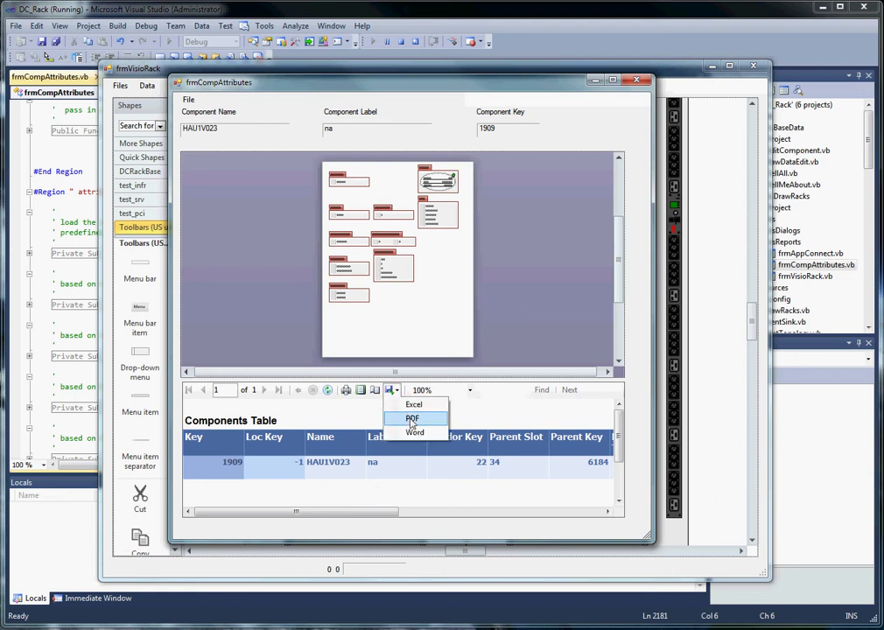
pyautogui.click(547, 289)
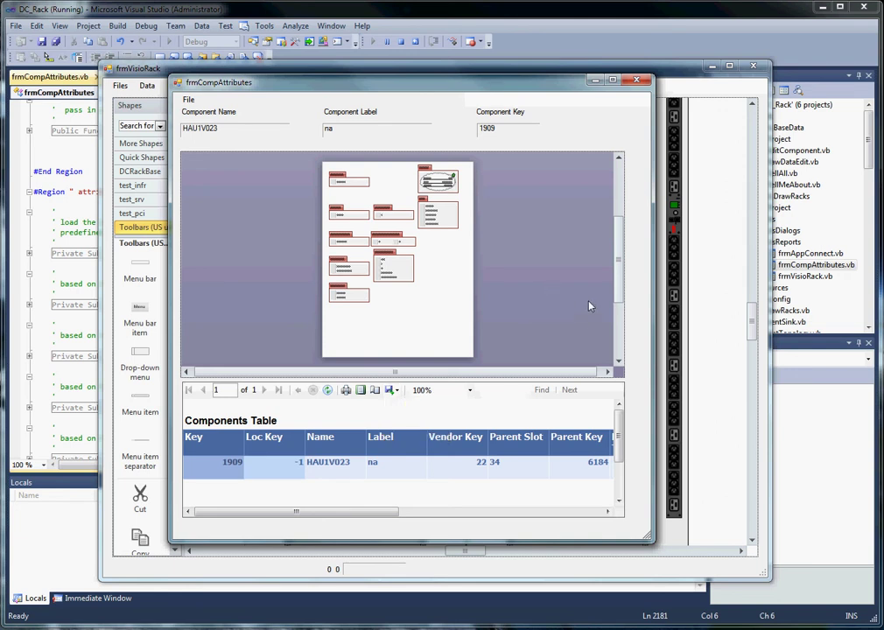
pyautogui.click(439, 285)
pyautogui.scroll(1, 440, 289)
pyautogui.scroll(1, 441, 289)
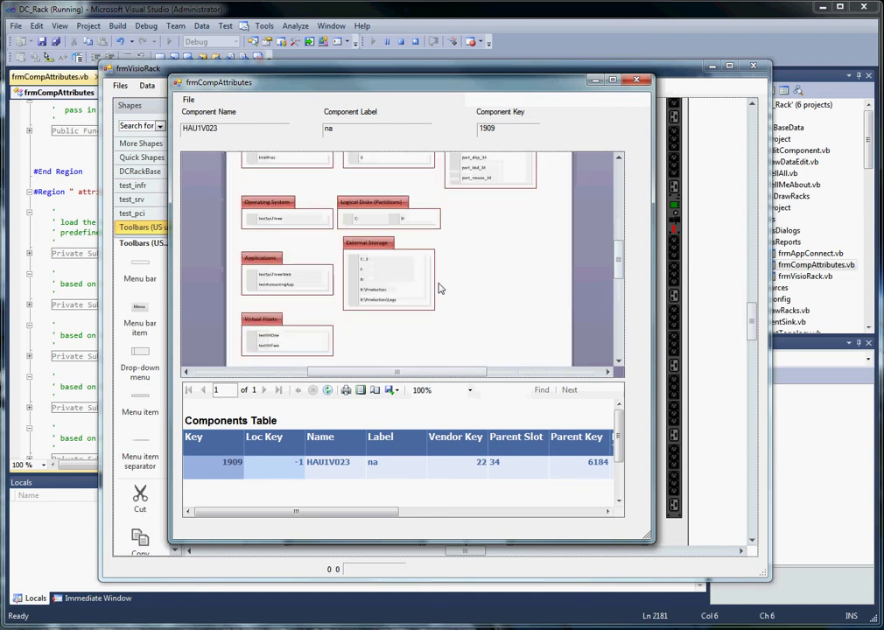
pyautogui.scroll(1, 440, 289)
pyautogui.click(619, 254)
pyautogui.scroll(-3, 494, 329)
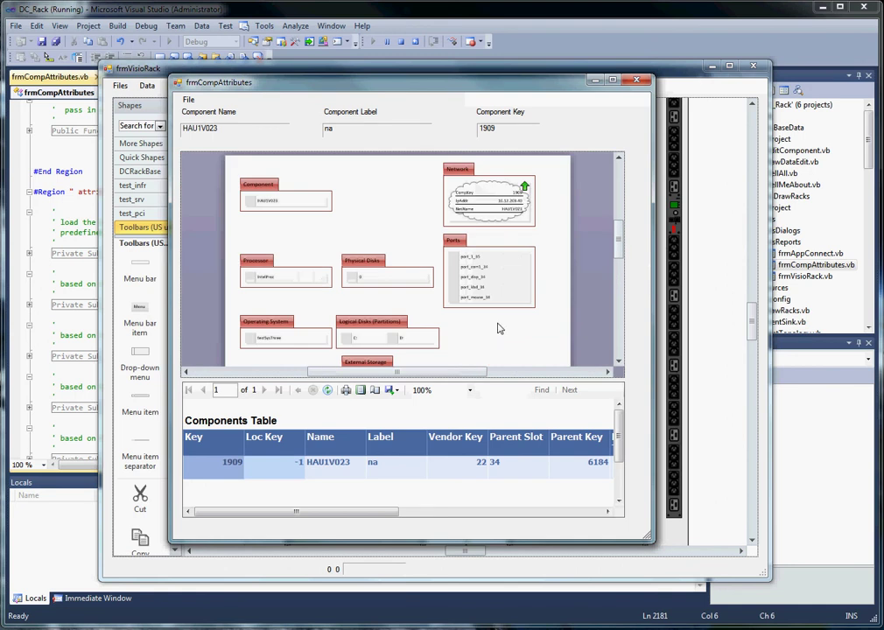
pyautogui.click(272, 185)
pyautogui.click(259, 264)
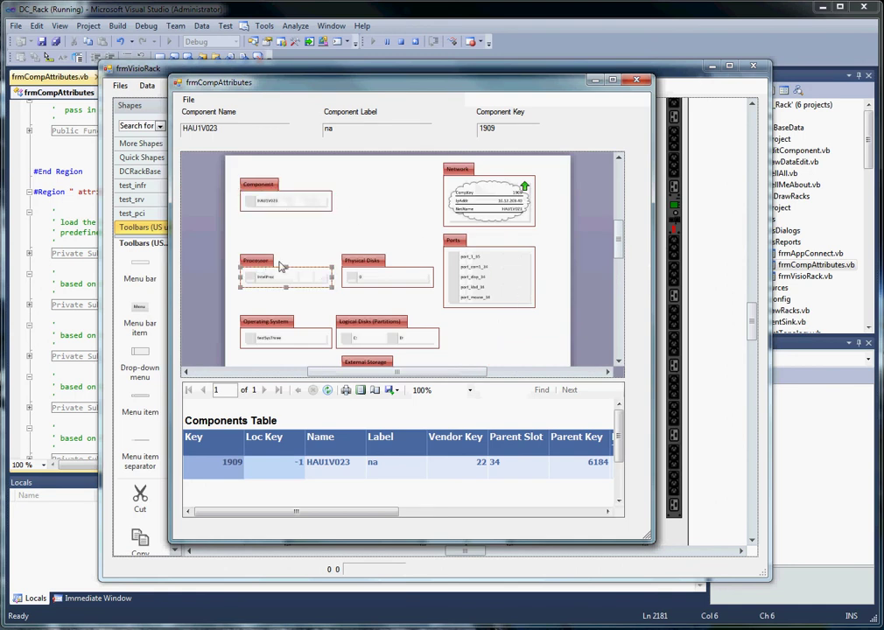
pyautogui.click(377, 264)
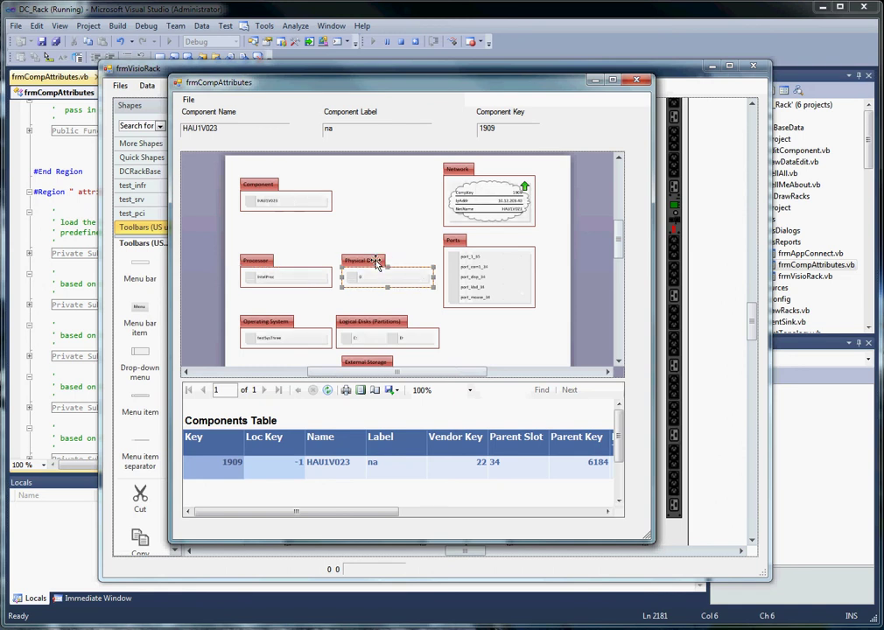
pyautogui.click(400, 322)
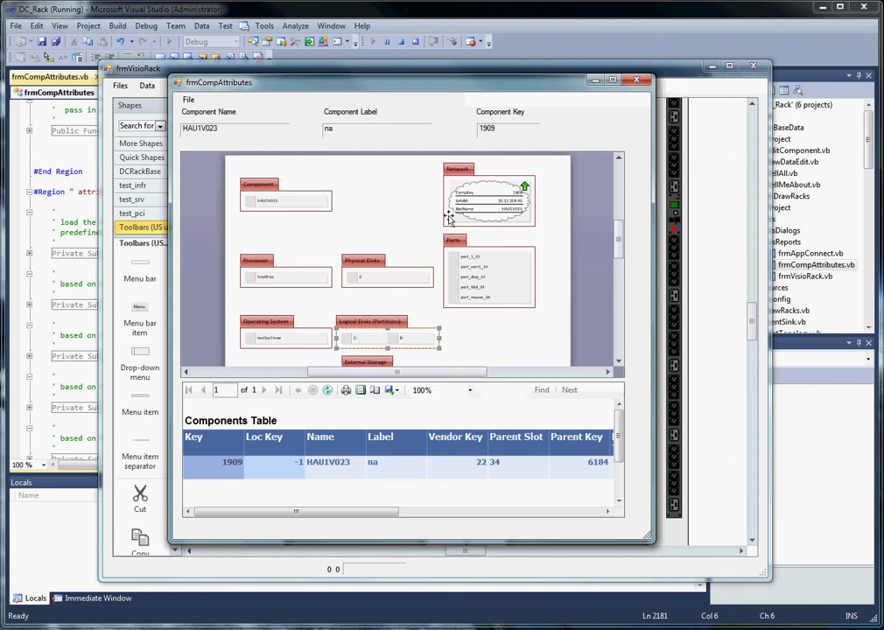
pyautogui.click(463, 187)
pyautogui.click(463, 241)
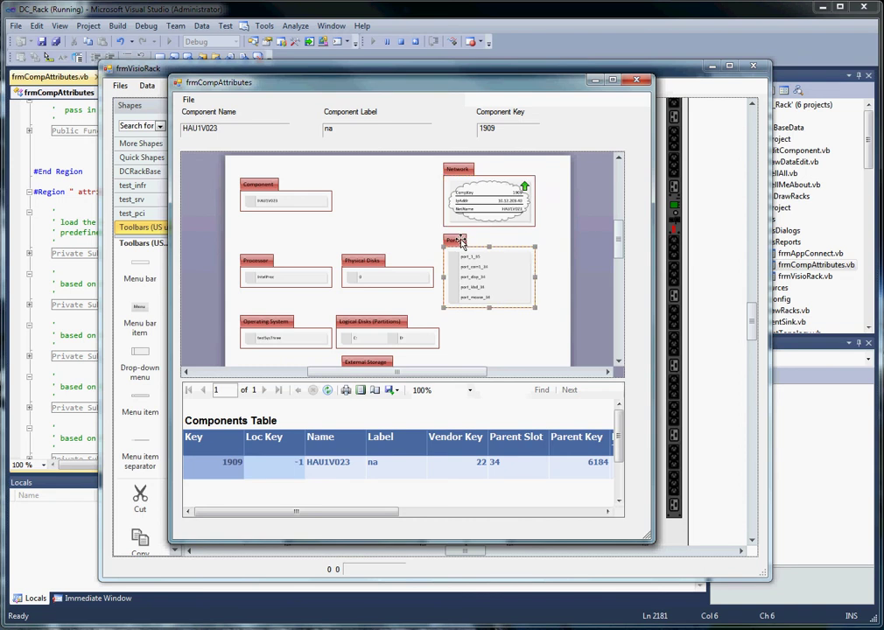
# Step: Show the Port Data Table report for the Ports container, then open the page in Visio as test.vsd
pyautogui.click(366, 264)
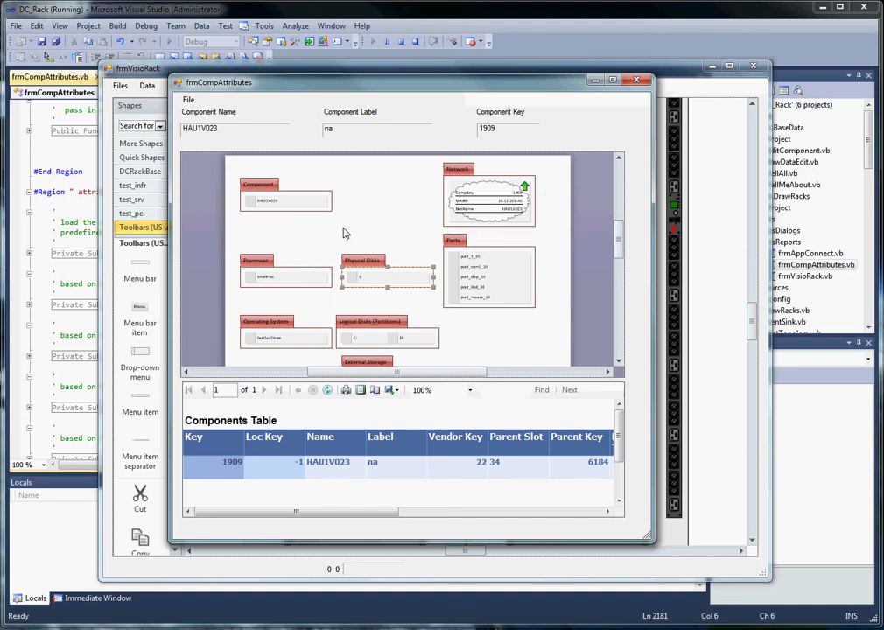
pyautogui.click(473, 256)
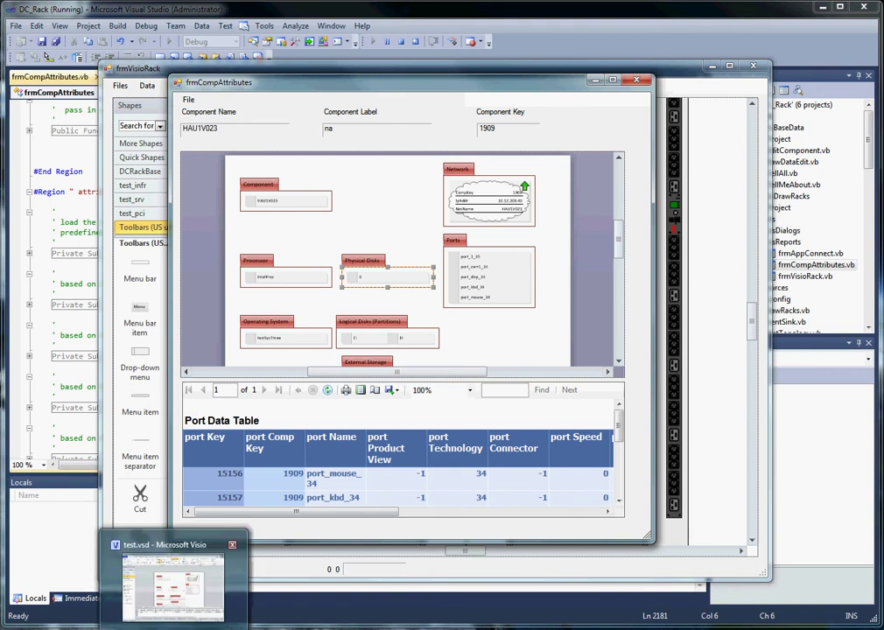
pyautogui.click(188, 99)
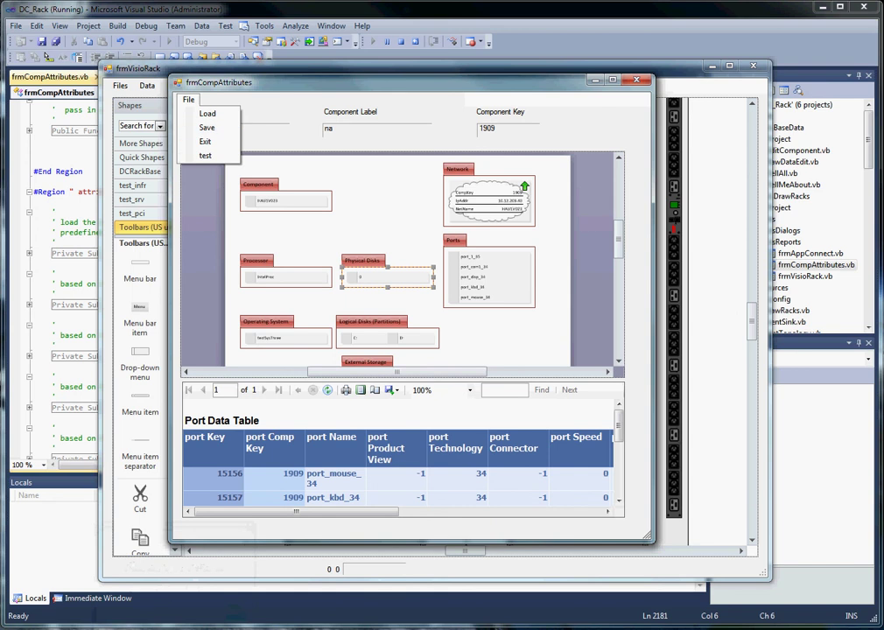
pyautogui.click(205, 155)
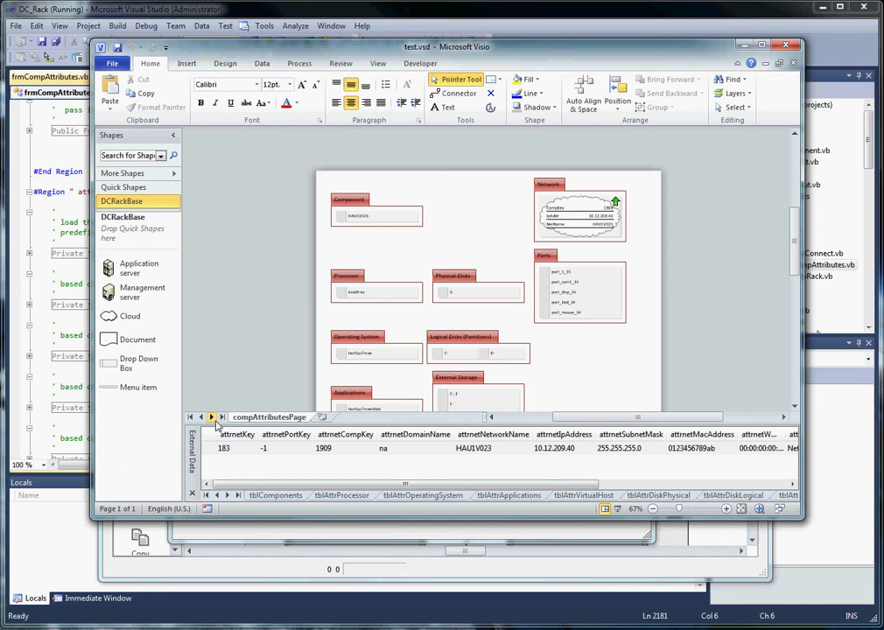
# Step: Step through tblComponents, tblAttrProcessor, tblAttrOperatingSystem and tblAttrApplications in External Data
pyautogui.click(284, 497)
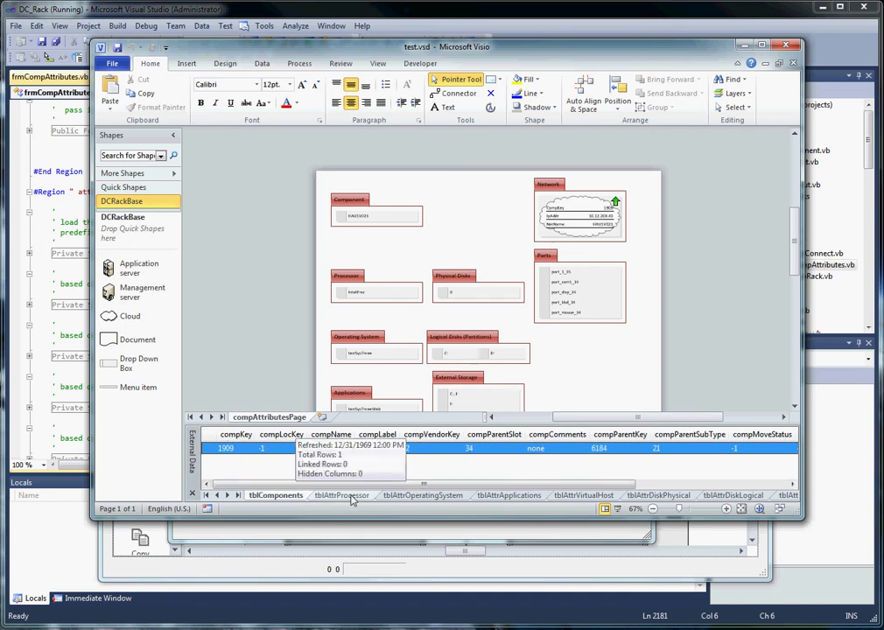
pyautogui.click(346, 496)
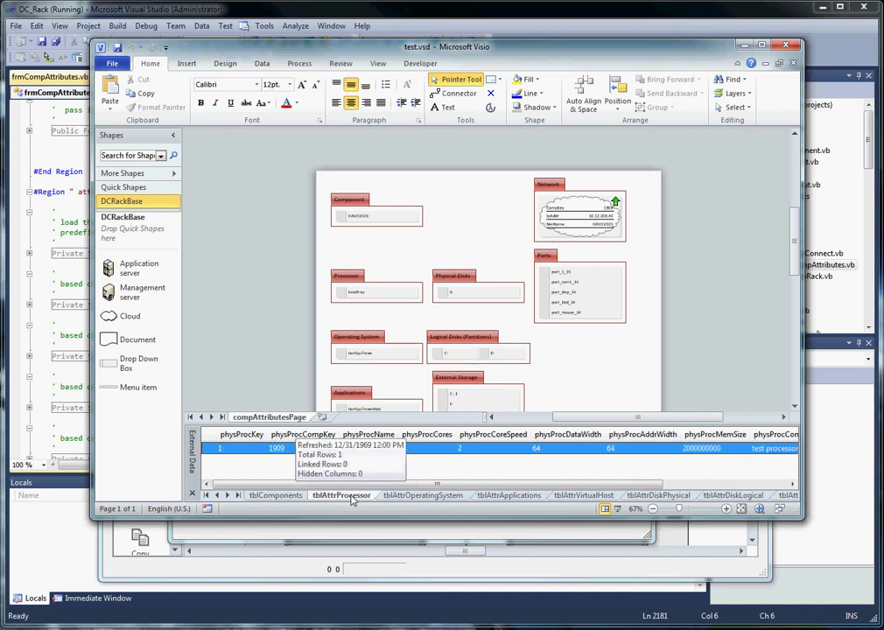
pyautogui.click(404, 497)
pyautogui.click(523, 497)
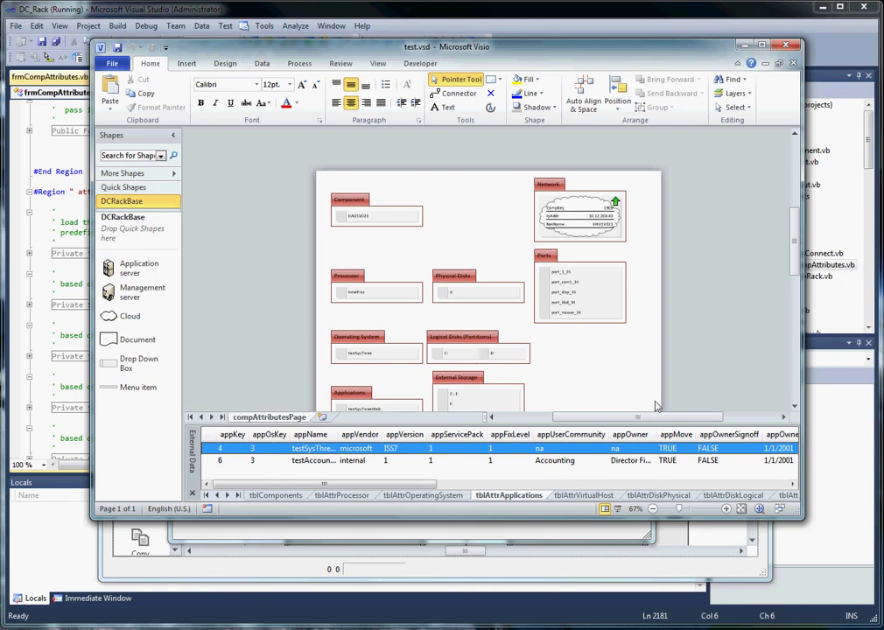
pyautogui.scroll(-1, 626, 324)
pyautogui.scroll(-1, 626, 324)
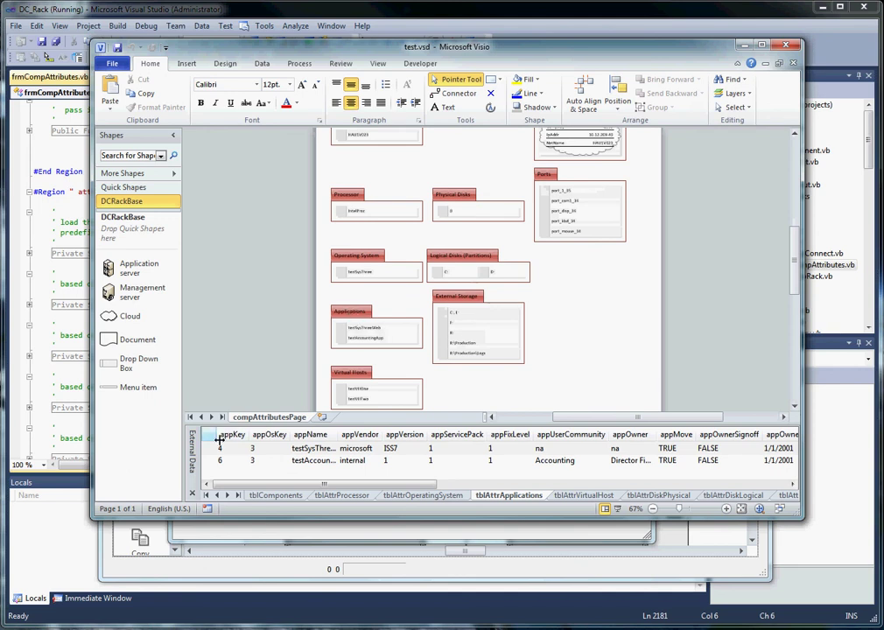
# Step: Drag the appKey 4 application record onto the Applications container and dismiss the mismatch warning
pyautogui.click(219, 440)
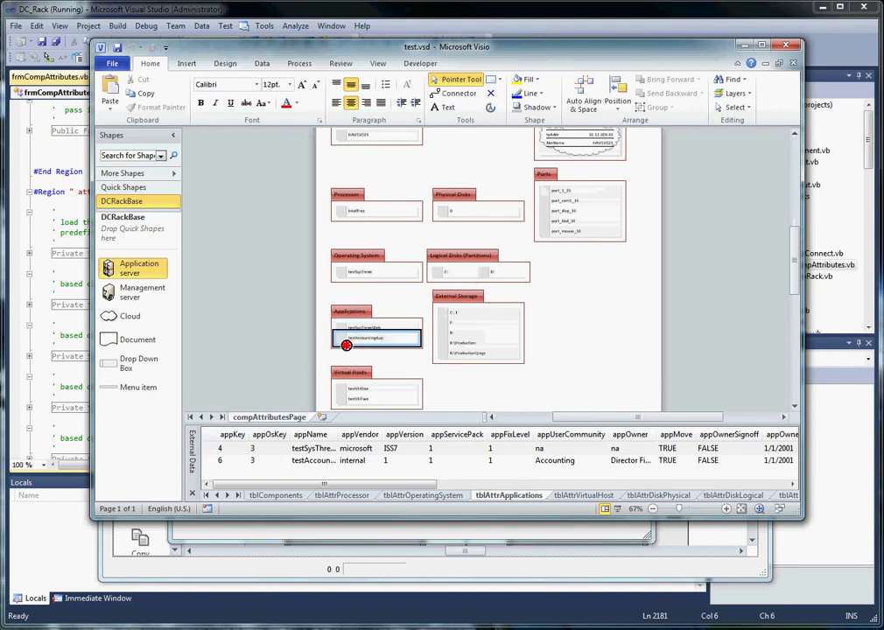
pyautogui.moveTo(218, 440); pyautogui.dragTo(363, 330)
pyautogui.click(240, 348)
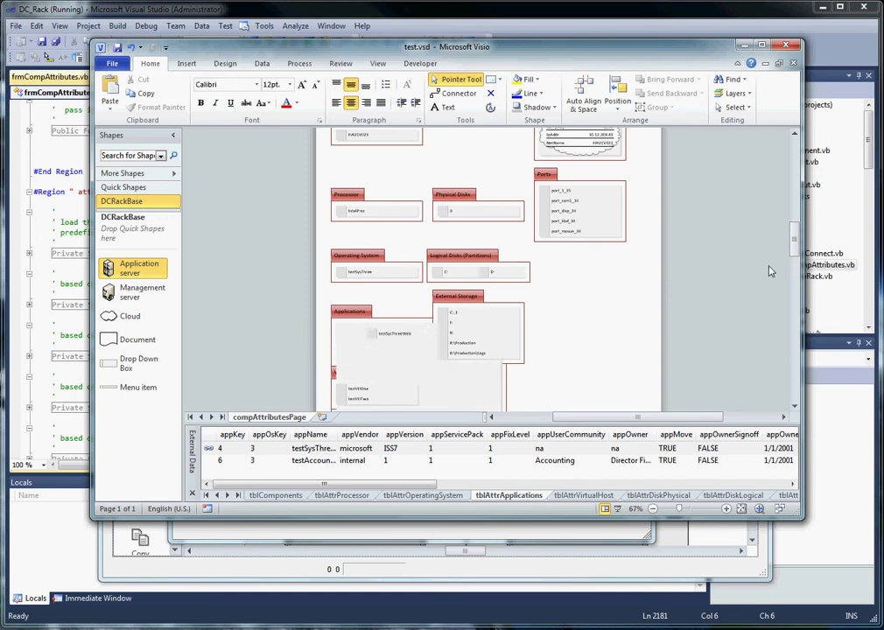
pyautogui.scroll(2, 790, 243)
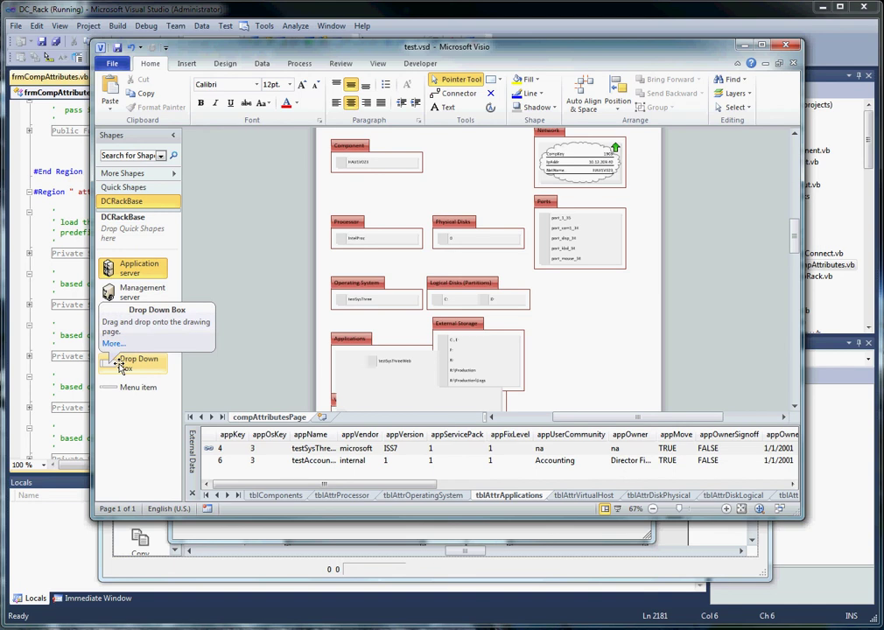
# Step: Place a Drop Down Box shape right of the External Storage container and show its ShapeSheet
pyautogui.moveTo(120, 366); pyautogui.dragTo(595, 330)
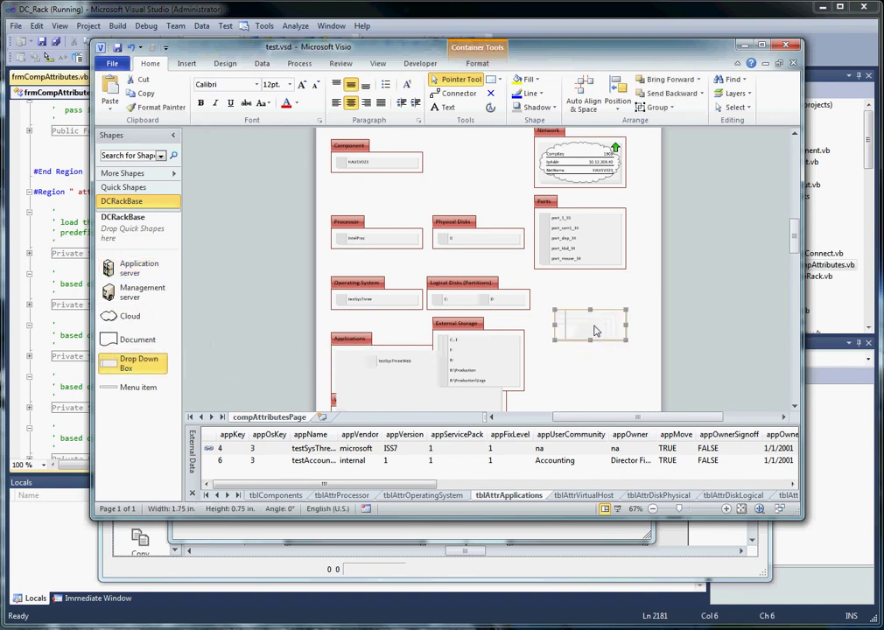
pyautogui.rightClick(594, 330)
pyautogui.click(612, 337)
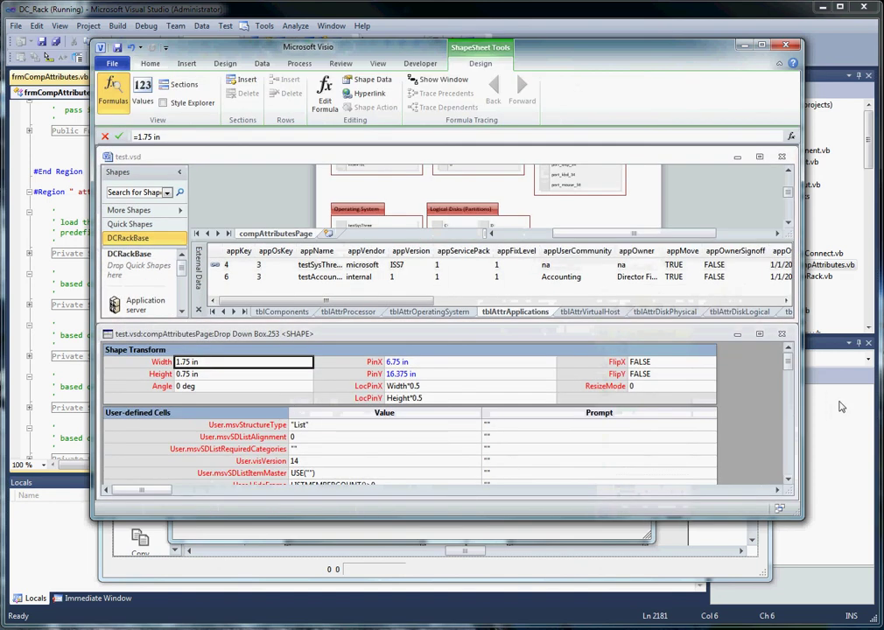
# Step: Review the msvSDListItemMaster, msvSDListRequiredCategories and EventDrop formulas, then close the ShapeSheet
pyautogui.moveTo(788, 357); pyautogui.dragTo(787, 374)
pyautogui.click(310, 404)
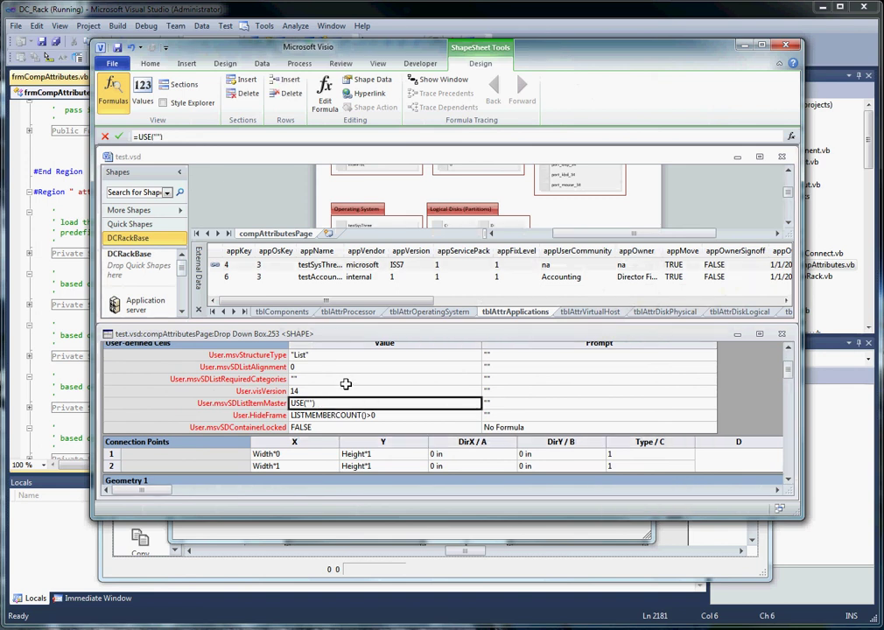
pyautogui.click(344, 379)
pyautogui.moveTo(787, 374); pyautogui.dragTo(787, 452)
pyautogui.click(651, 434)
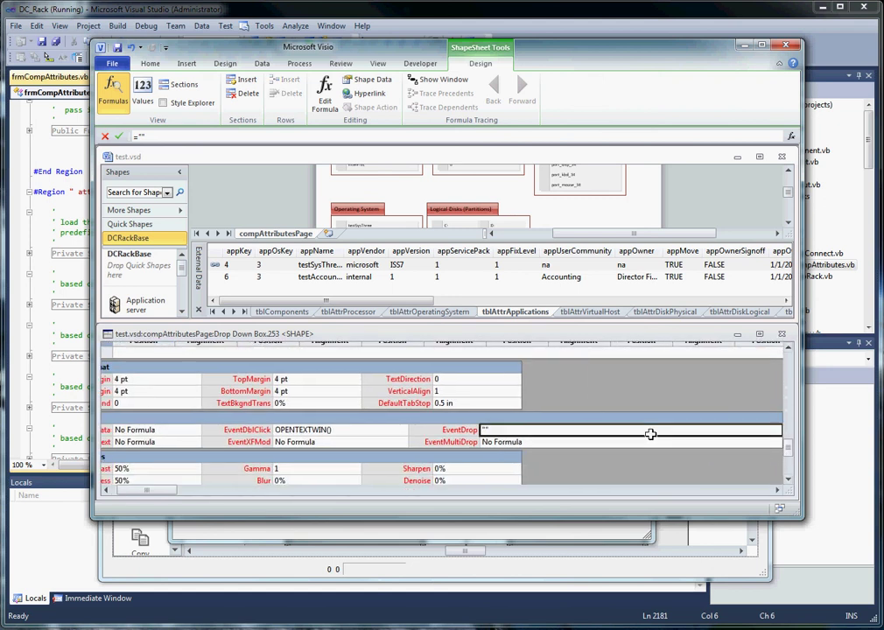
pyautogui.click(782, 334)
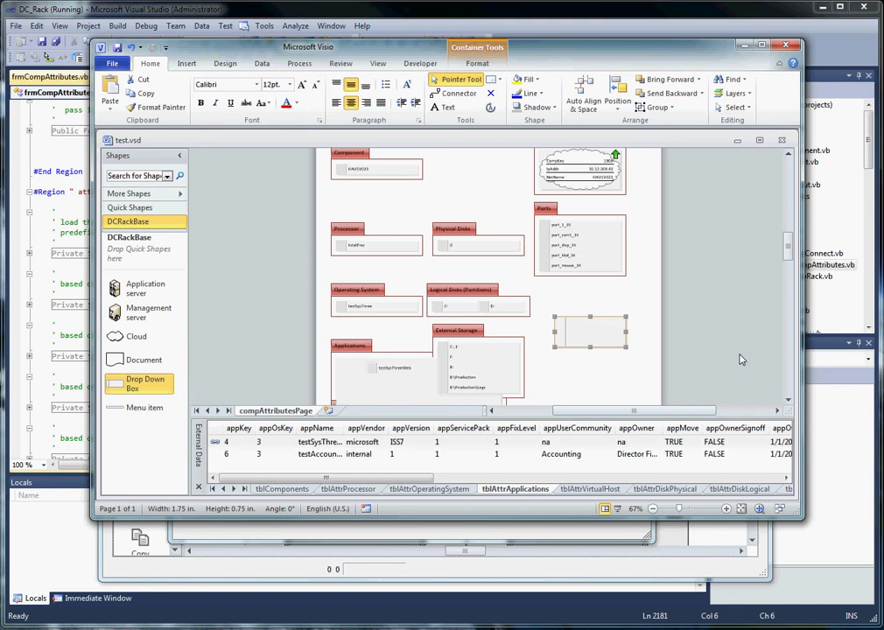
pyautogui.click(600, 185)
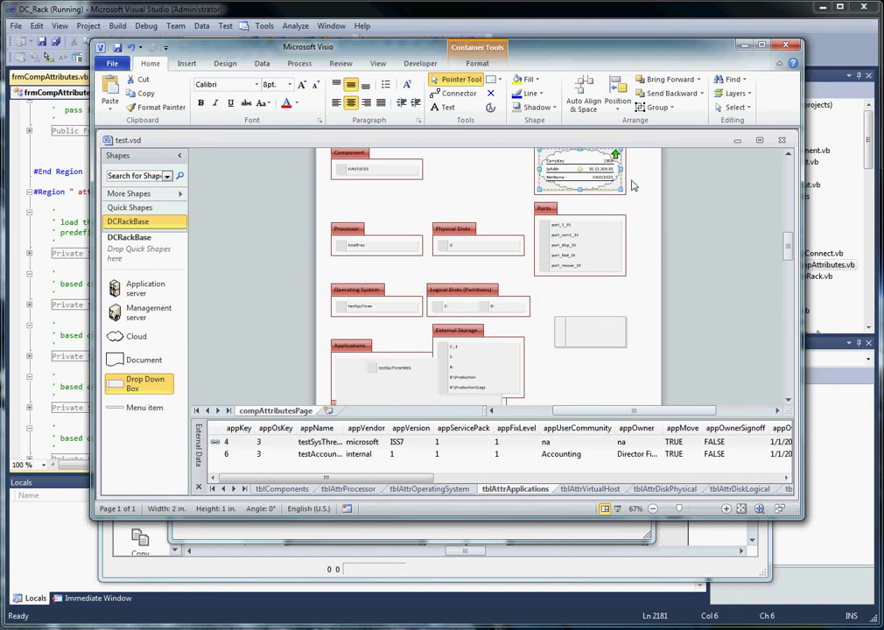